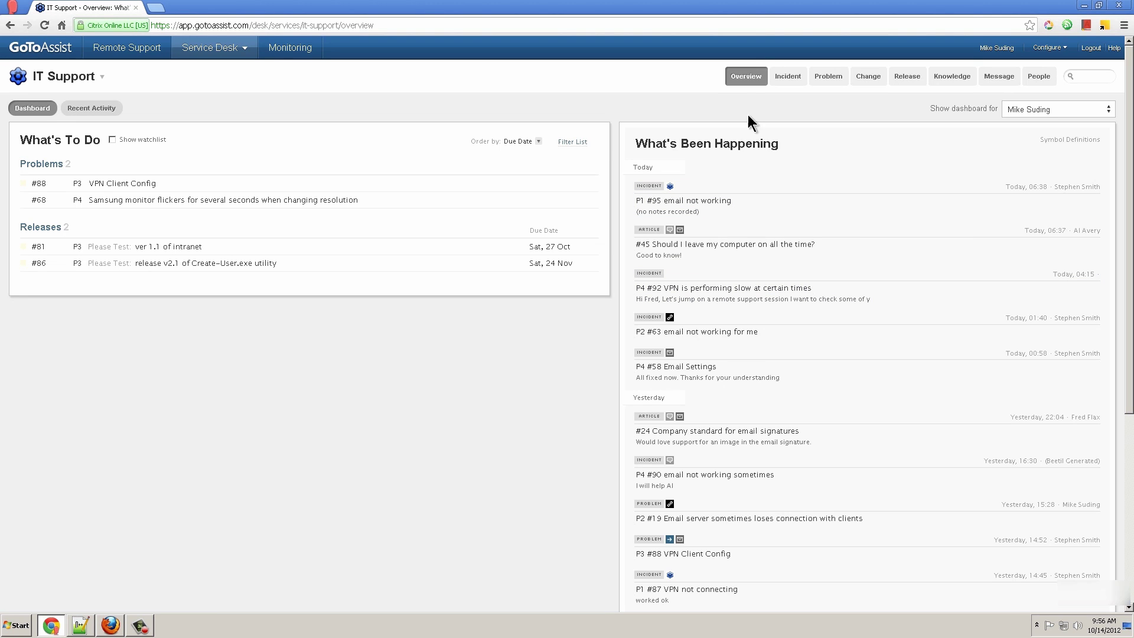
# Step: Look over the IT Support Incident, Problem and Change dashboards in turn
pyautogui.click(788, 81)
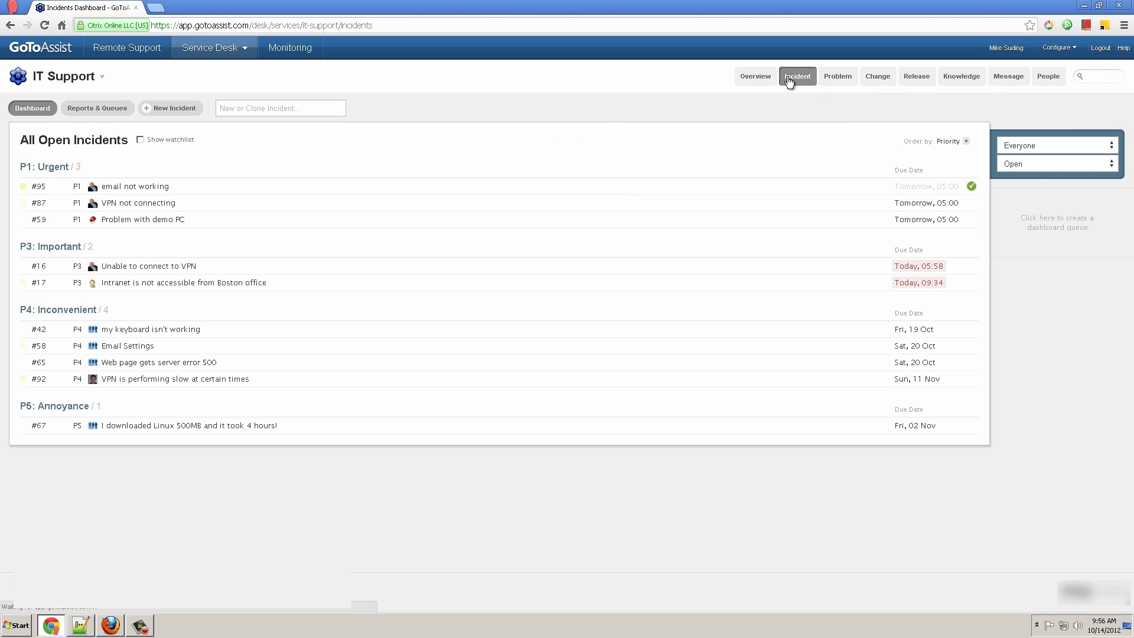
pyautogui.click(835, 81)
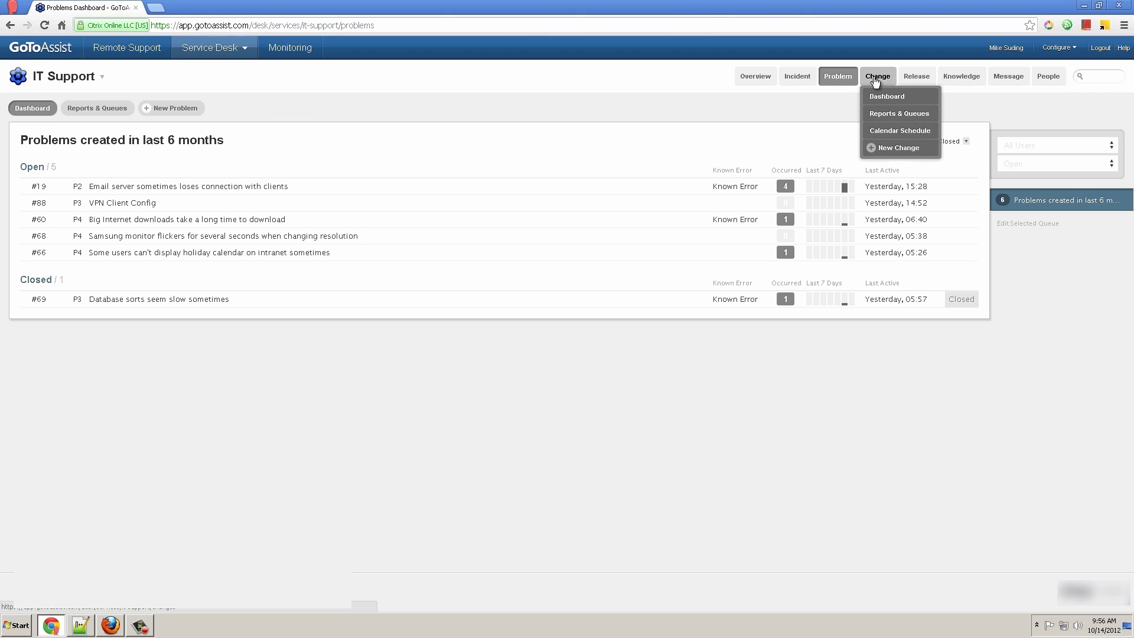
pyautogui.click(879, 77)
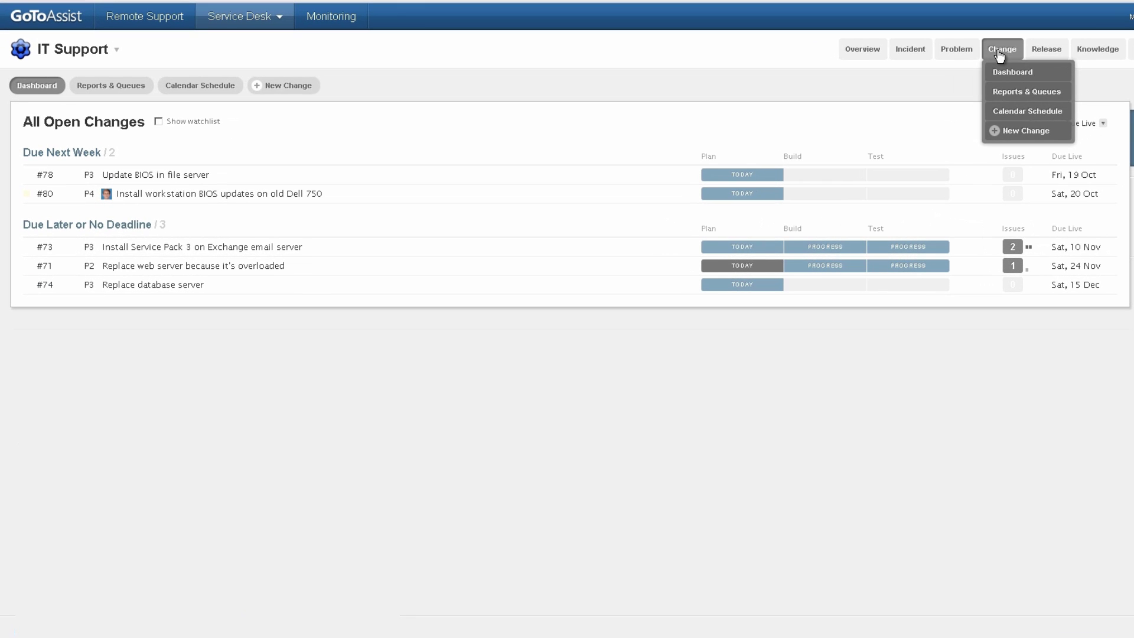
pyautogui.moveTo(1130, 16)
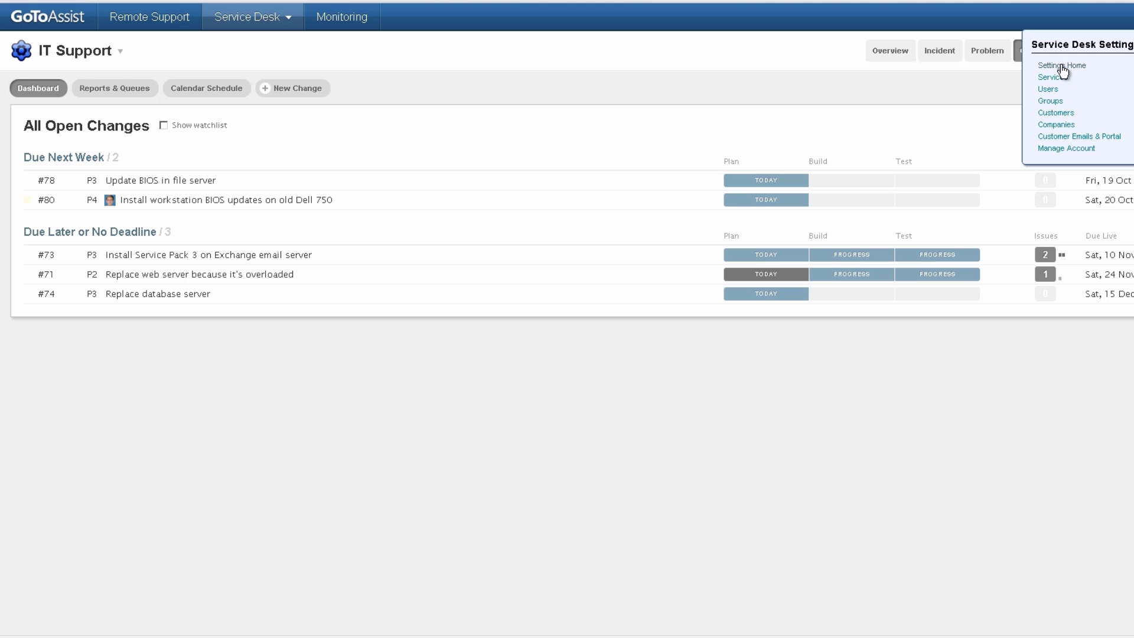
# Step: From Settings Home, open the Level 1 team from the existing Groups list
pyautogui.click(1062, 66)
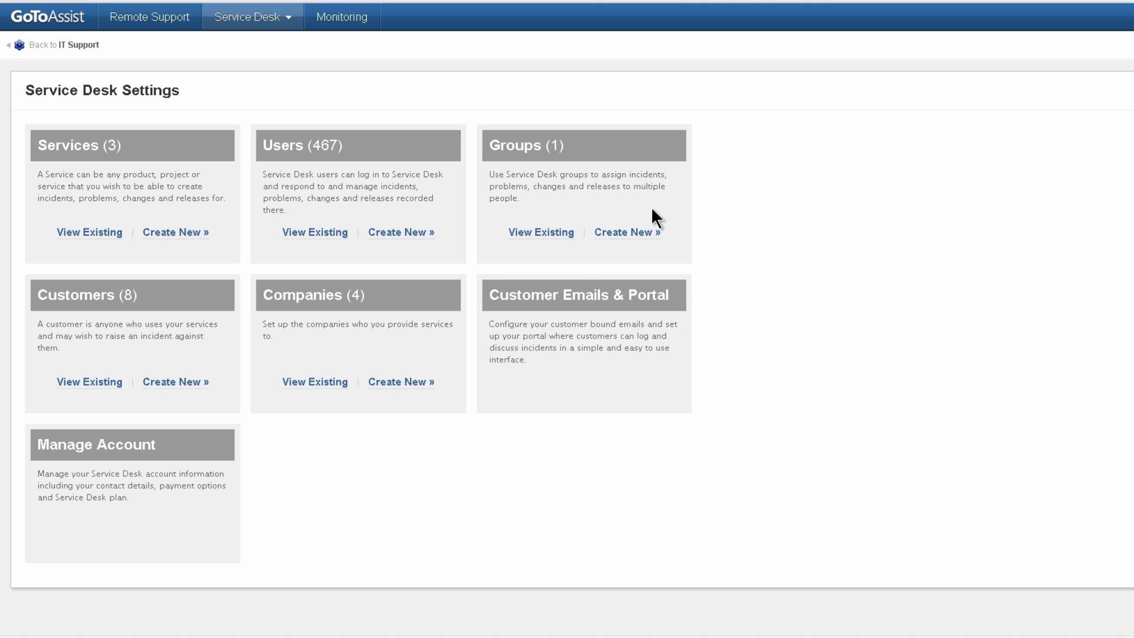
pyautogui.click(554, 236)
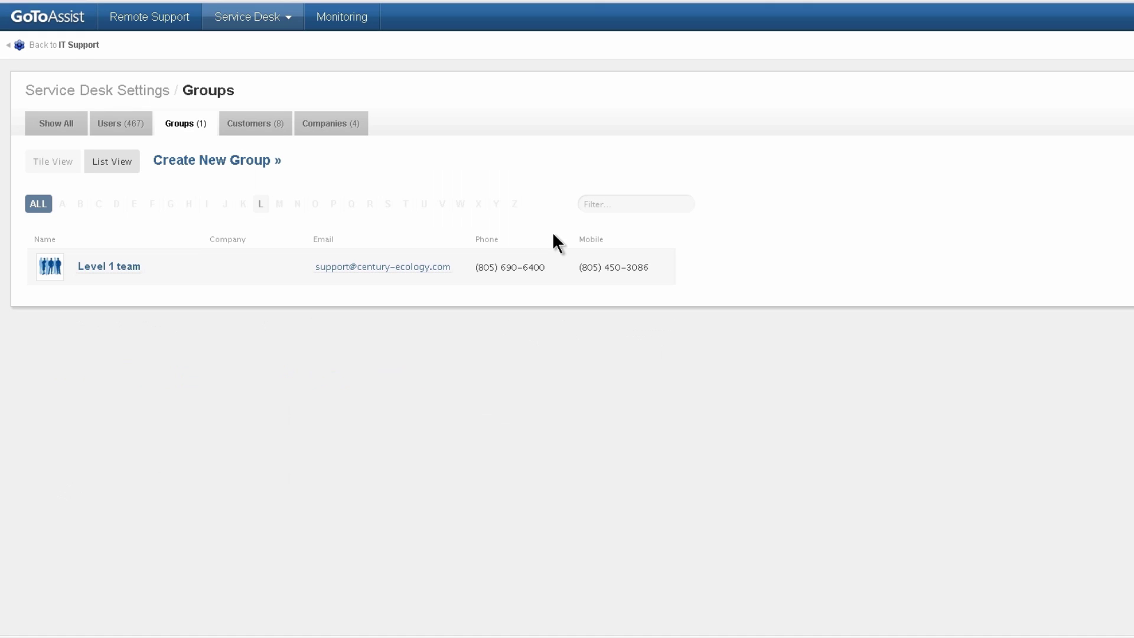
pyautogui.click(128, 270)
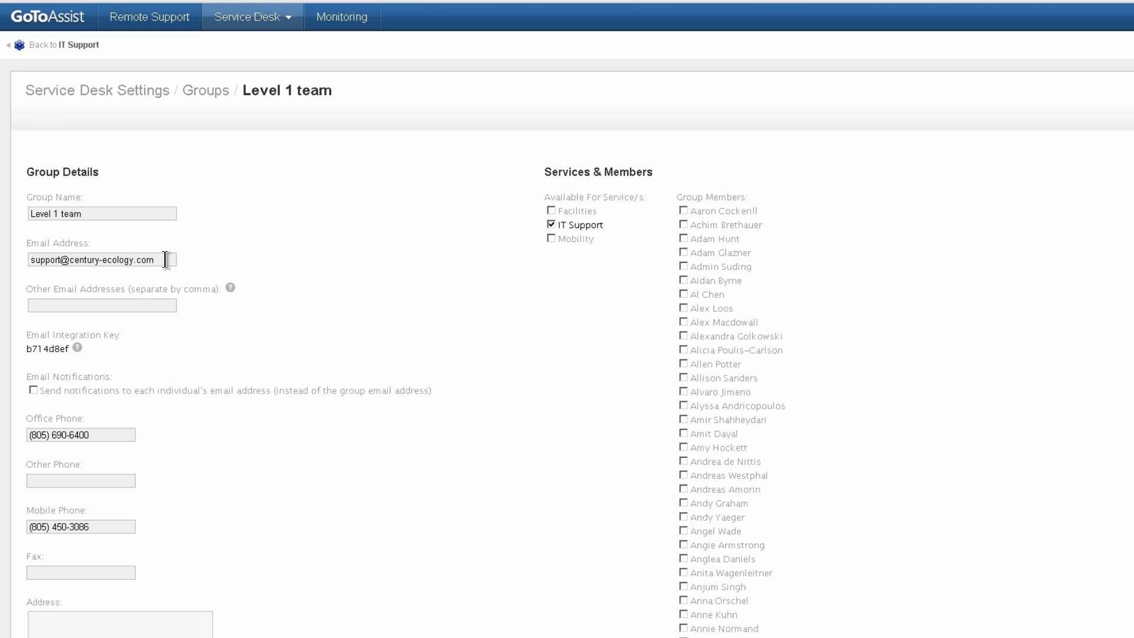
# Step: Filter the existing Users list by a last name and review that user's account details and service roles
pyautogui.click(148, 93)
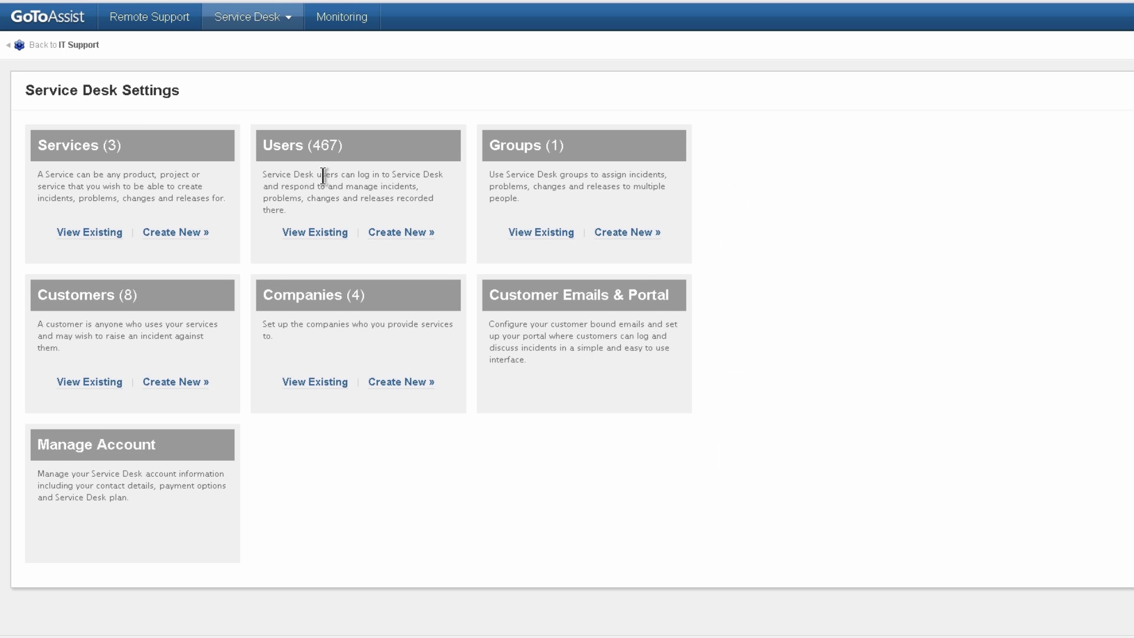
pyautogui.click(317, 236)
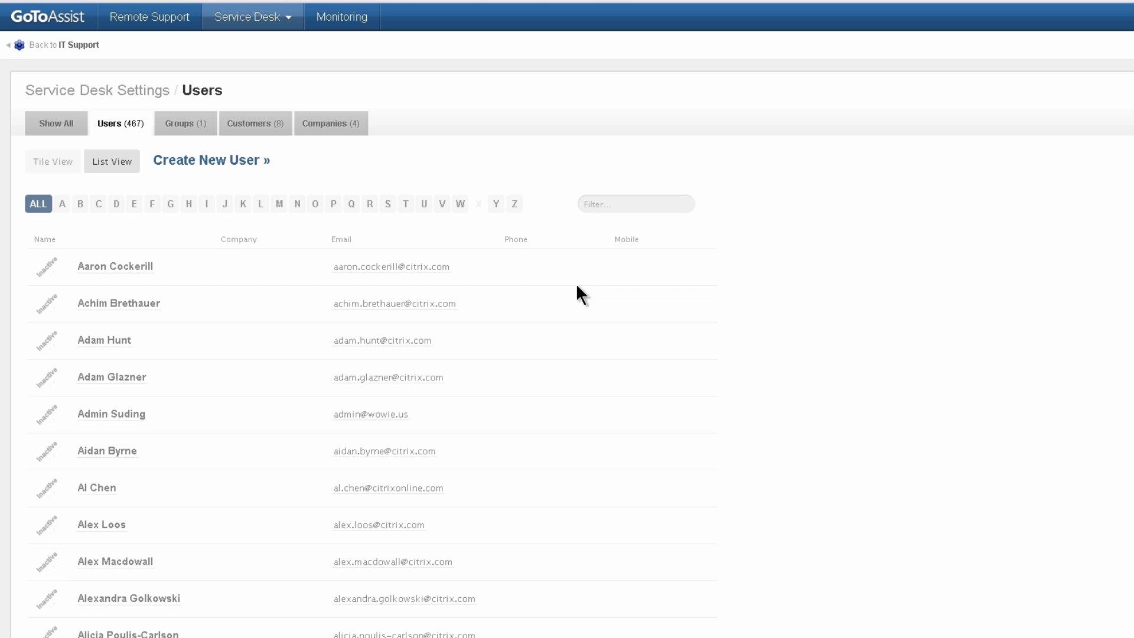
pyautogui.write('flint')
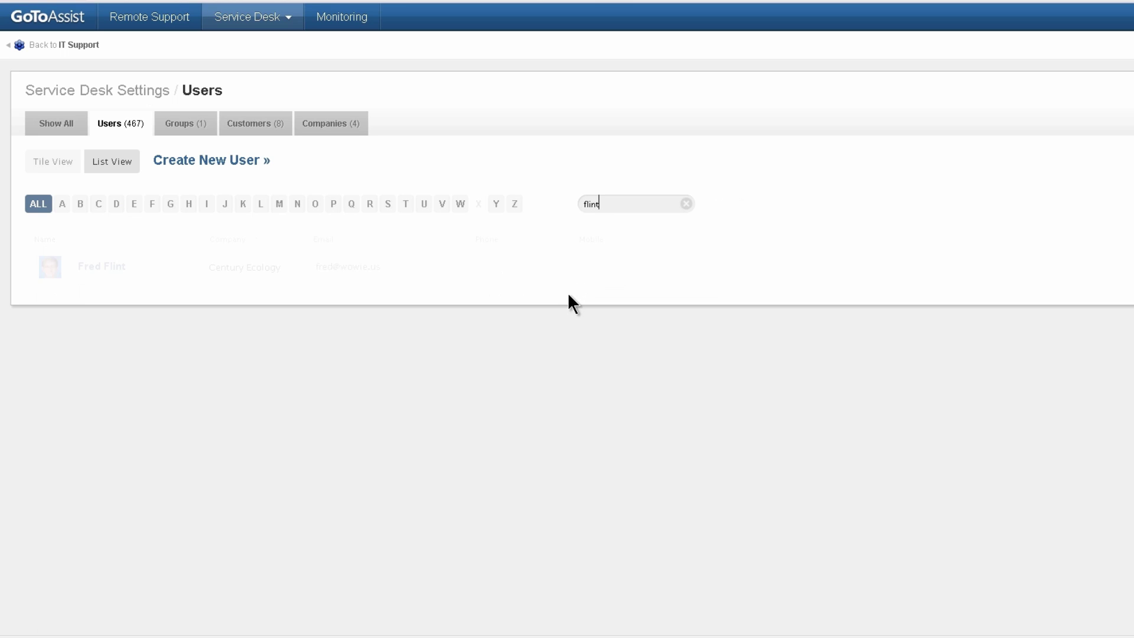
pyautogui.click(86, 268)
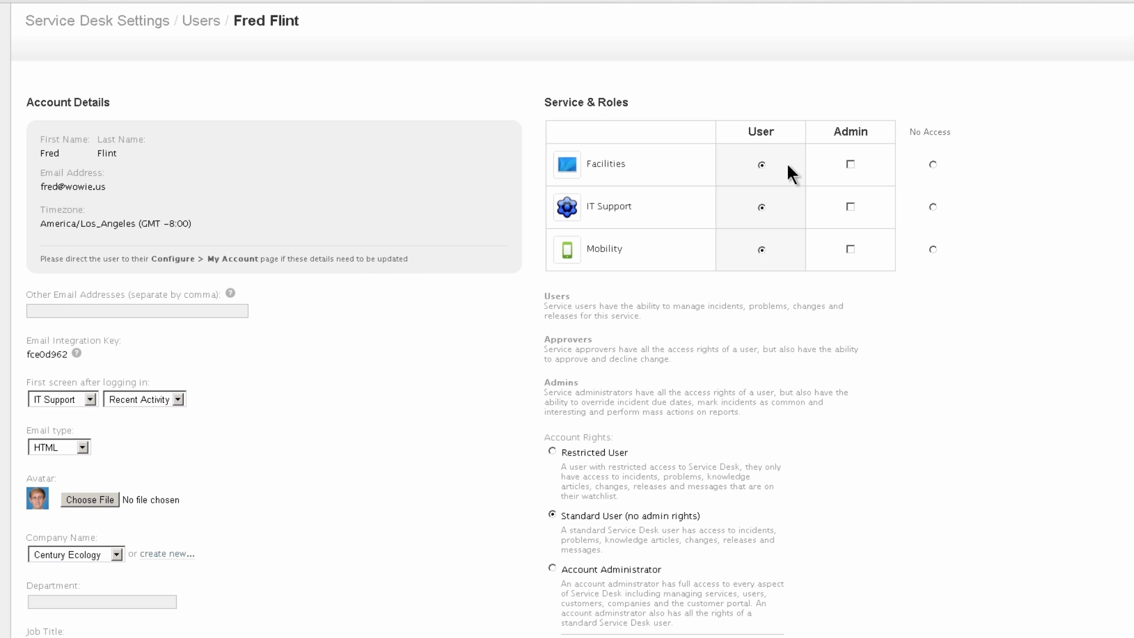
pyautogui.scroll(-4, 768, 203)
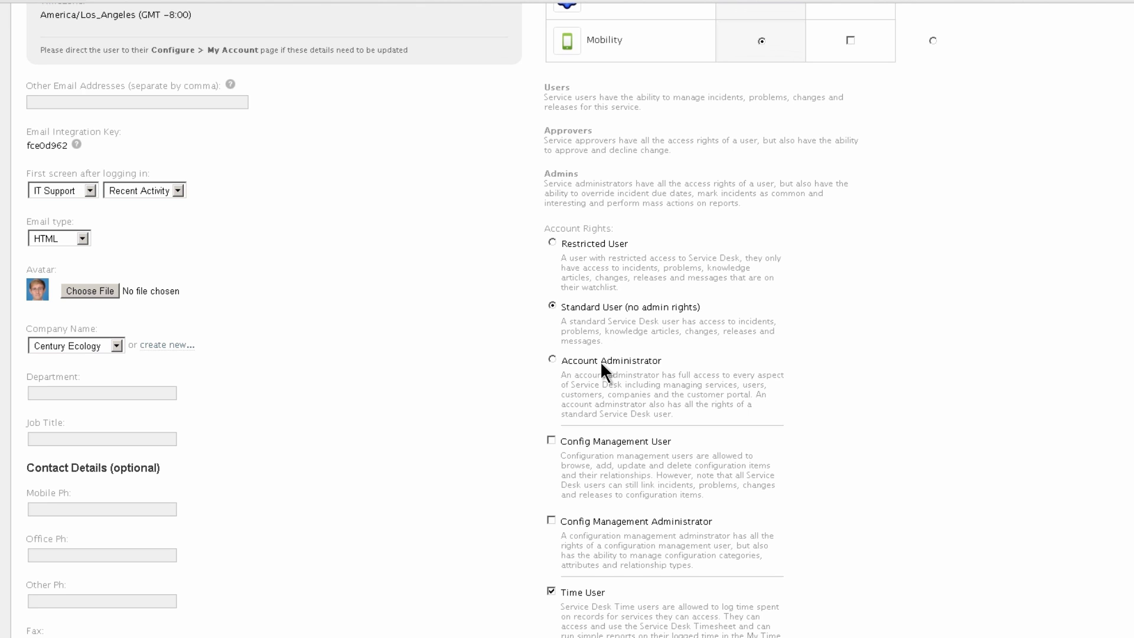
pyautogui.scroll(-5, 601, 366)
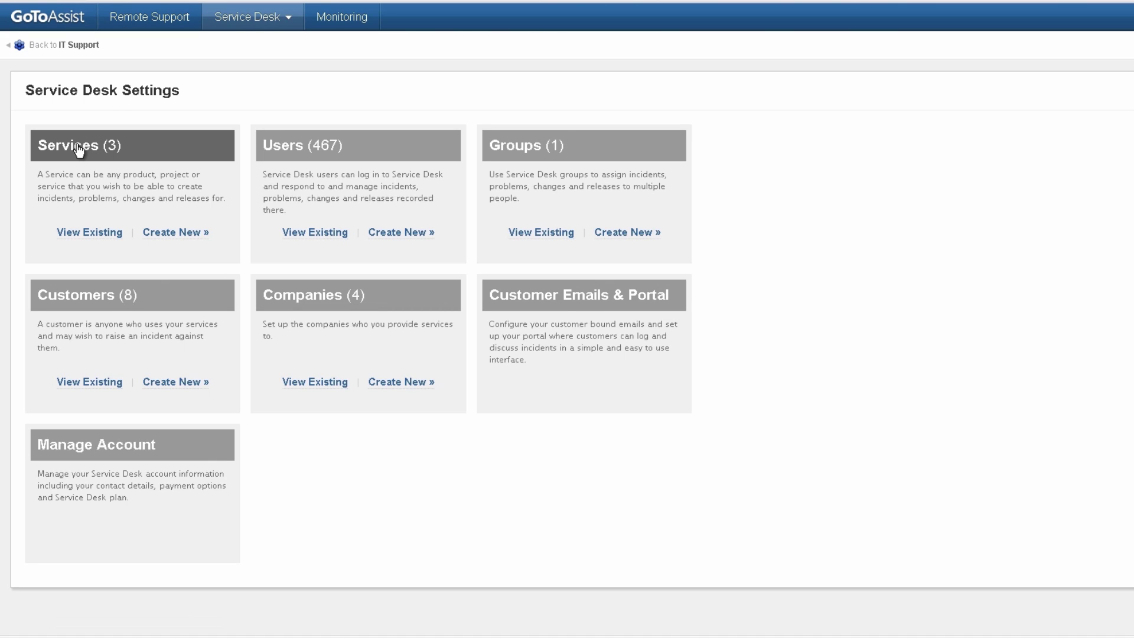
# Step: Open the IT Support service's incident Priorities & SLAs settings
pyautogui.click(84, 230)
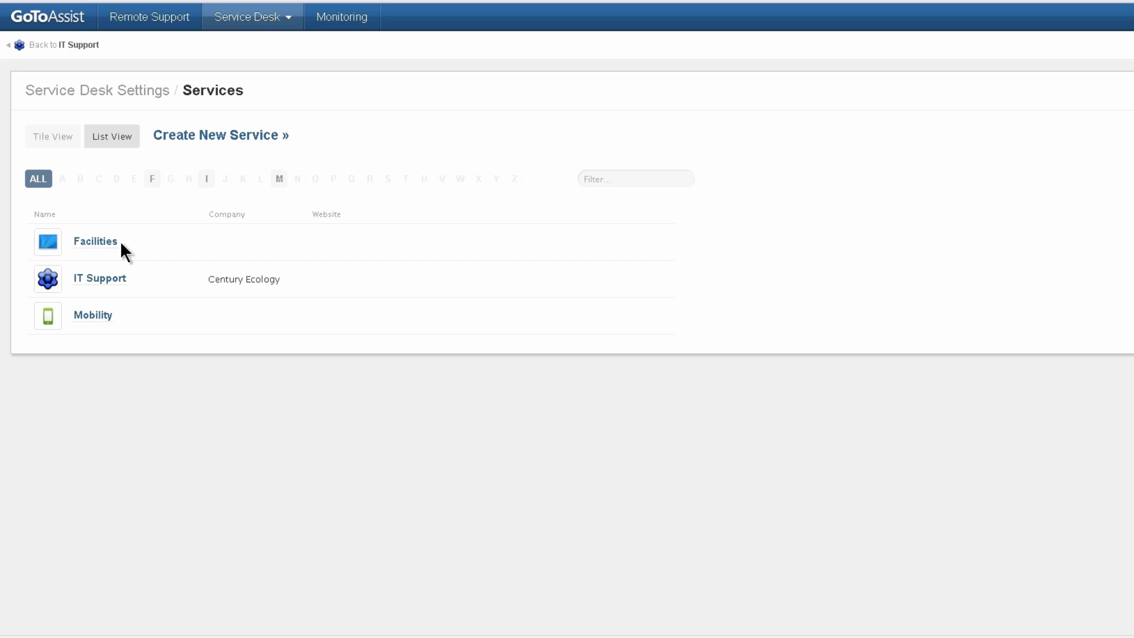
pyautogui.click(104, 283)
pyautogui.moveTo(104, 123)
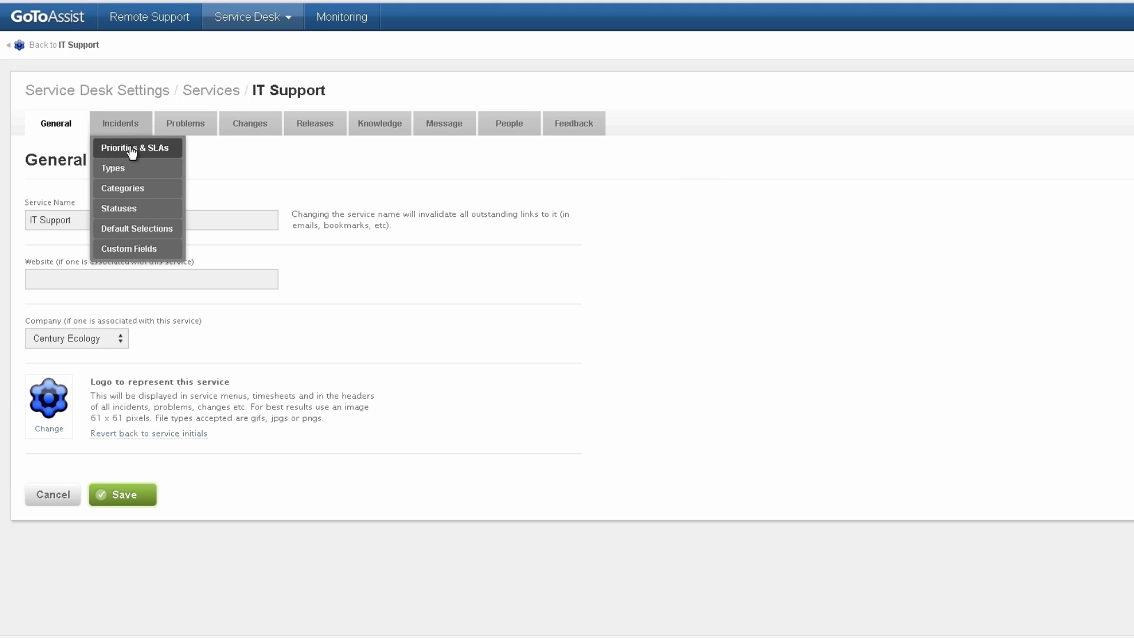
pyautogui.click(132, 151)
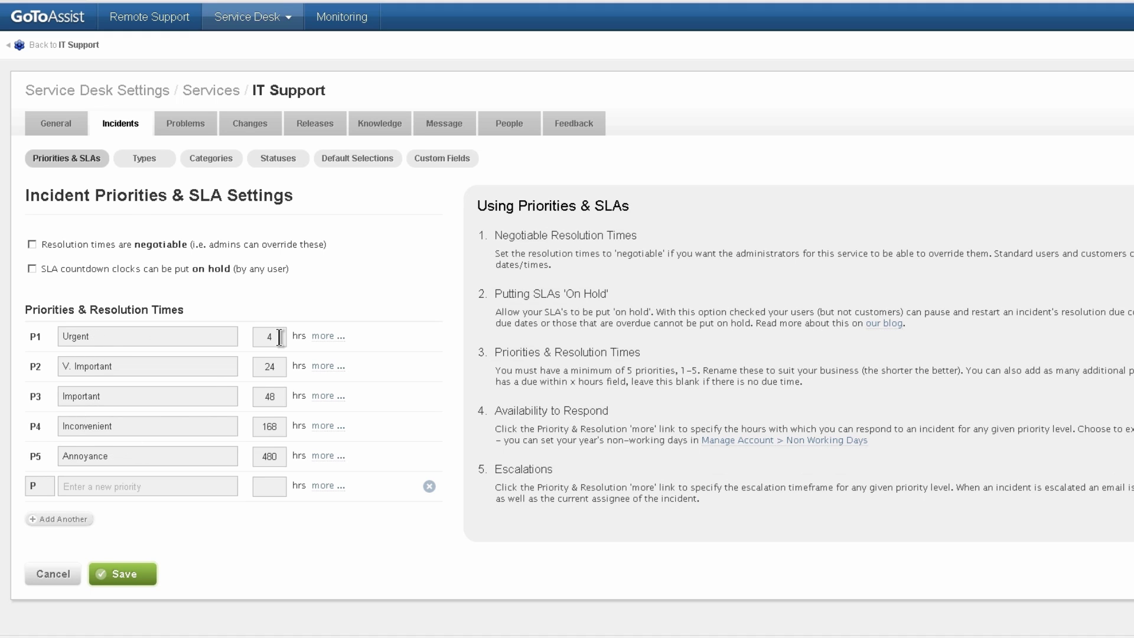
# Step: Keep P1 Urgent at 9am–5pm Mon–Fri and escalate to service admins at 90% resolution time
pyautogui.click(324, 337)
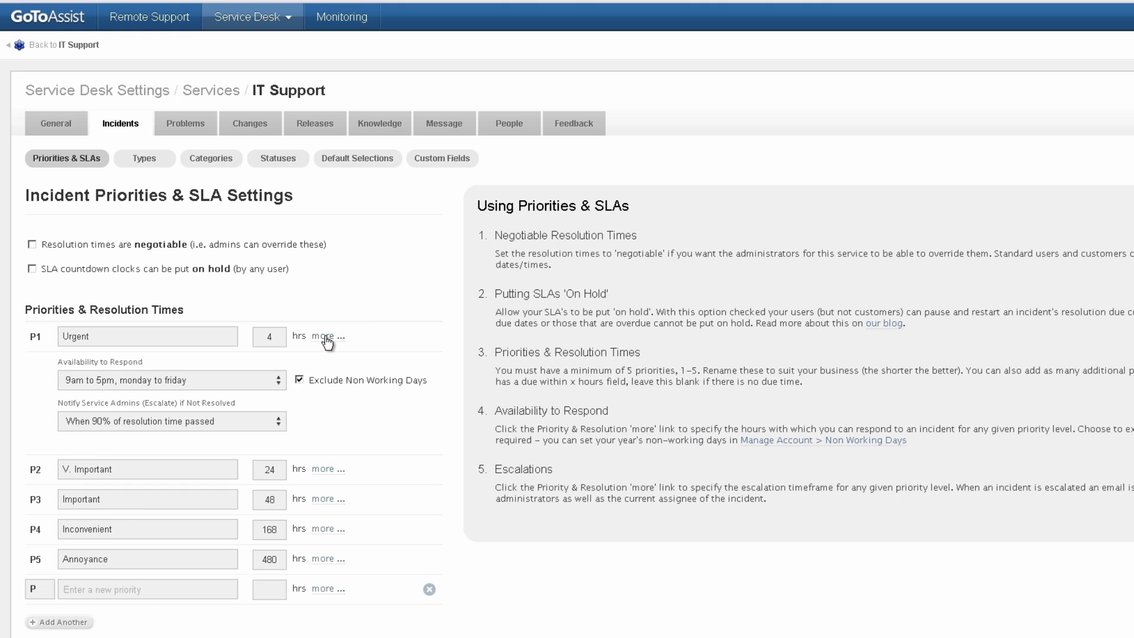
pyautogui.click(279, 381)
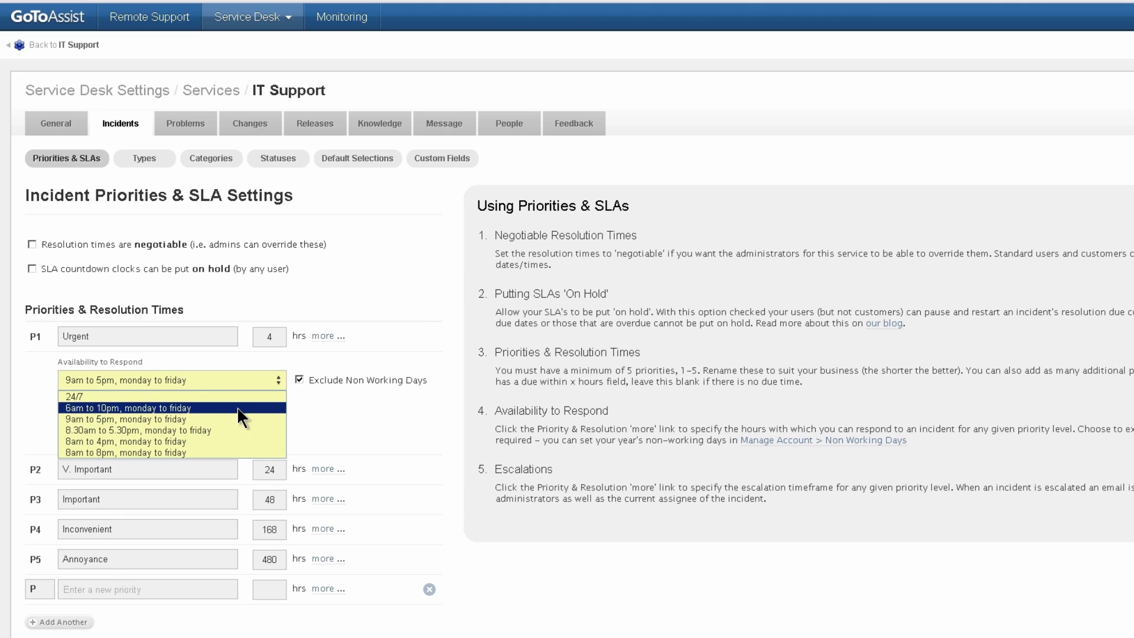
pyautogui.click(218, 420)
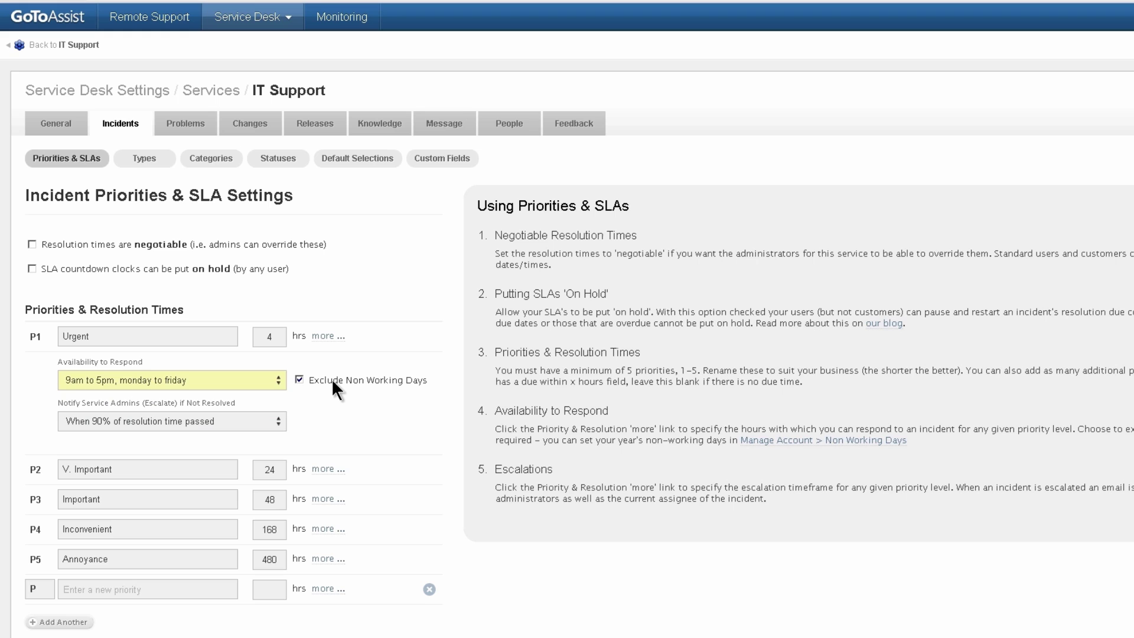
pyautogui.click(275, 421)
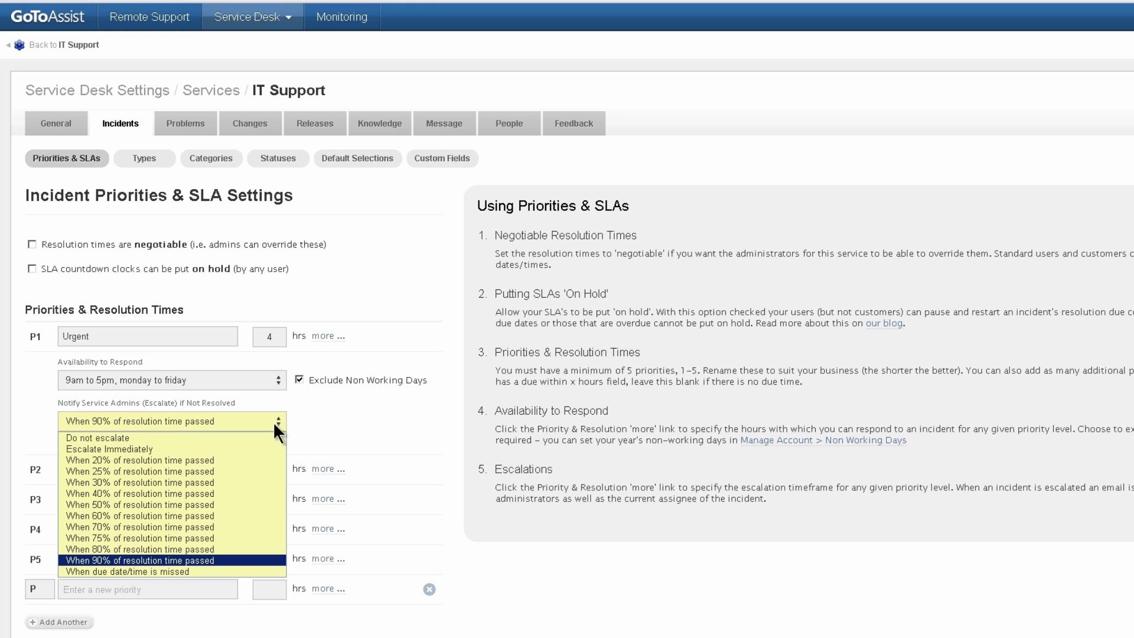
pyautogui.click(233, 560)
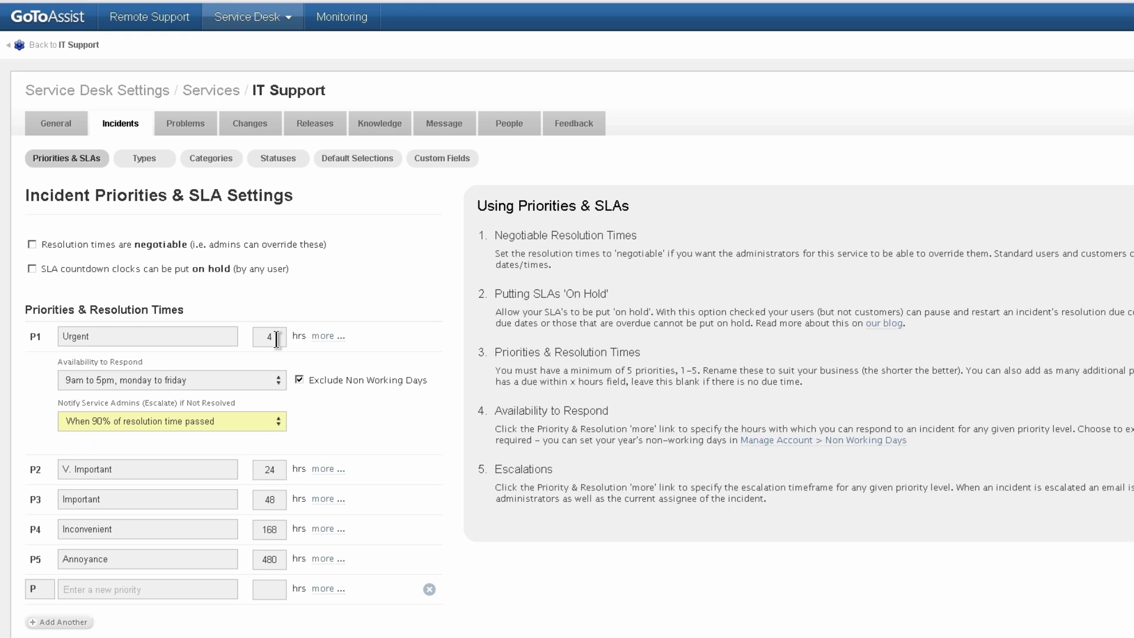
# Step: Review IT Support's incident Types, Default Selections, Custom Fields and Feedback settings
pyautogui.click(155, 163)
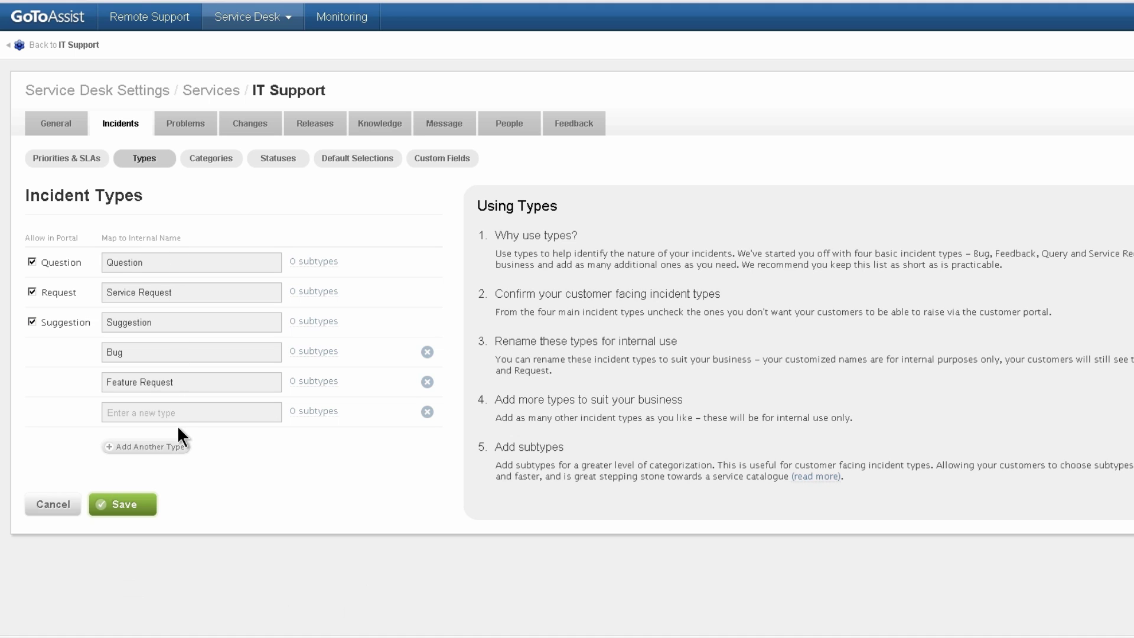
pyautogui.click(341, 159)
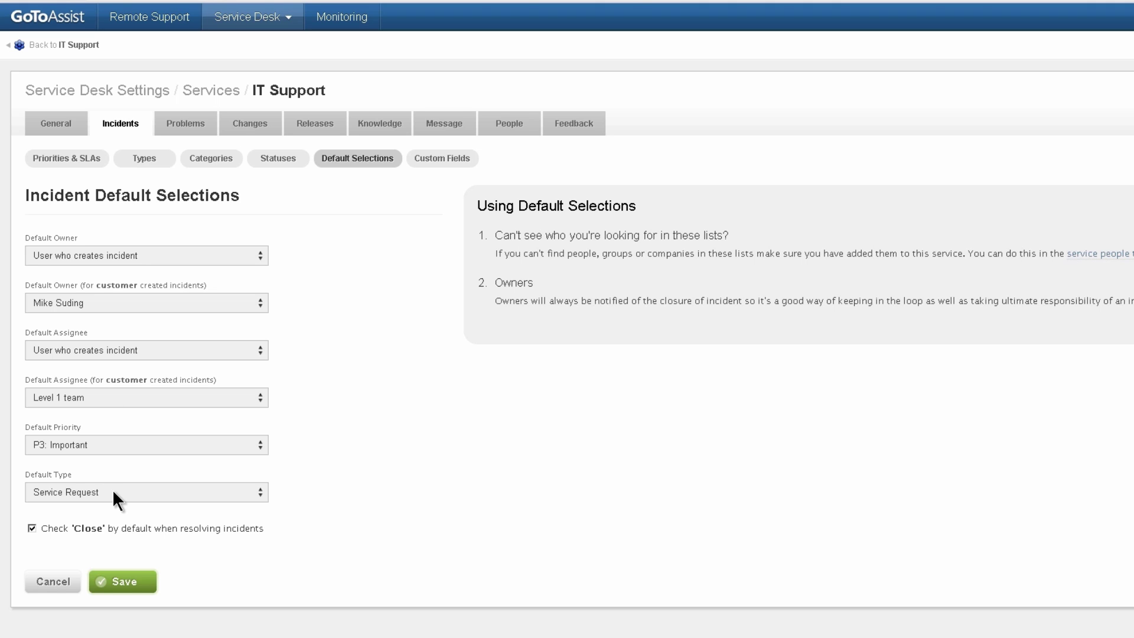
pyautogui.click(442, 158)
pyautogui.click(572, 124)
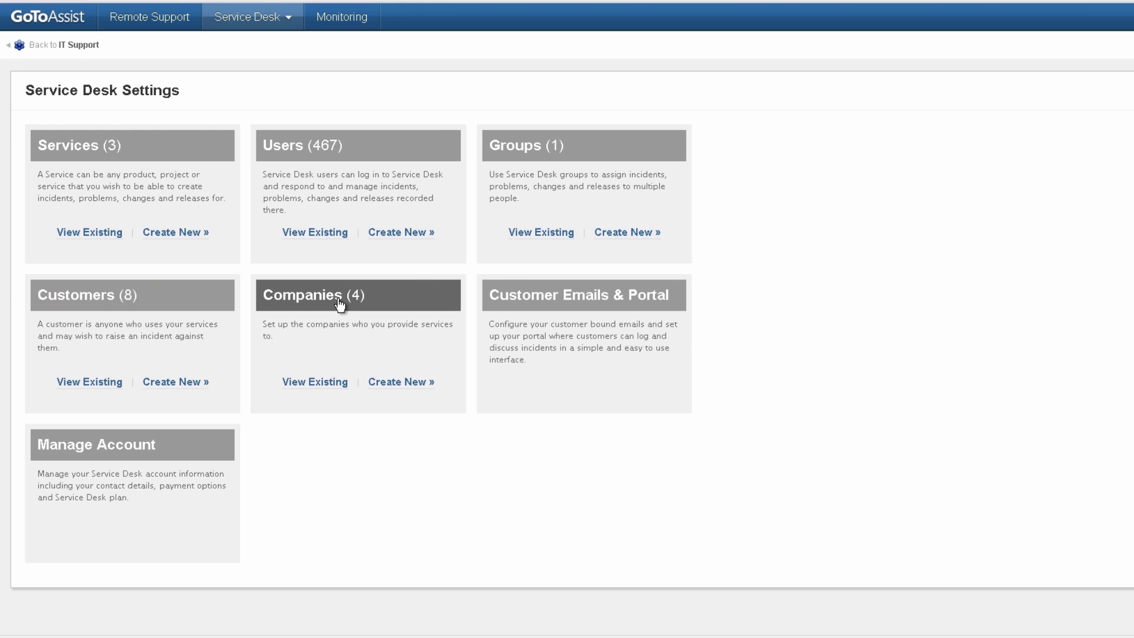
# Step: Check the Companies list, then open a Bear Construction customer and keep Standard Access
pyautogui.click(340, 302)
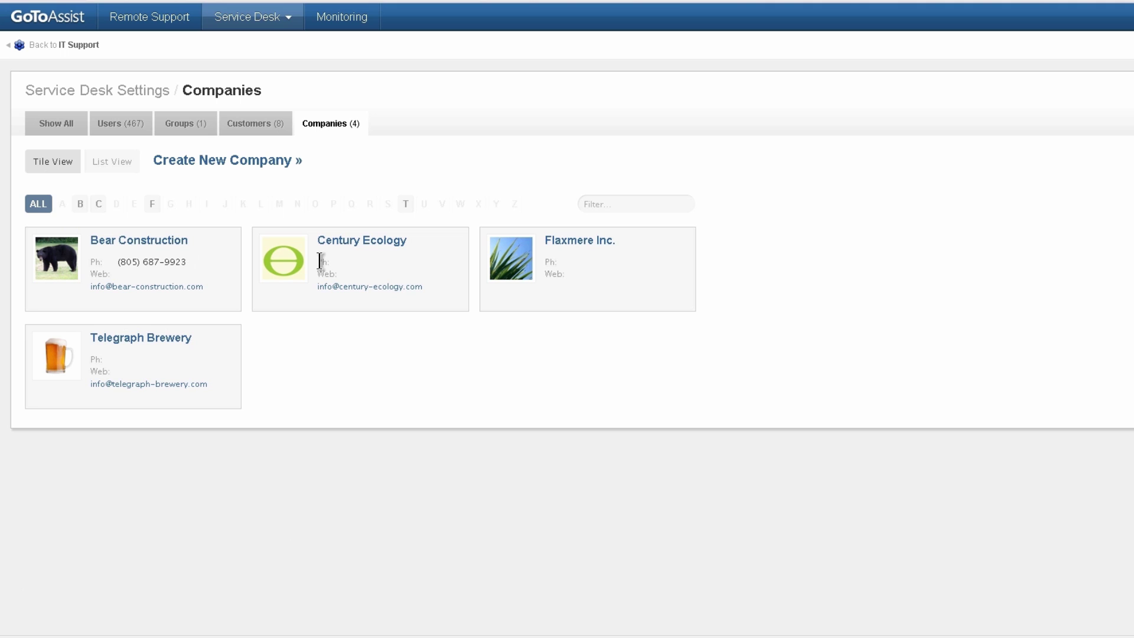
pyautogui.click(142, 95)
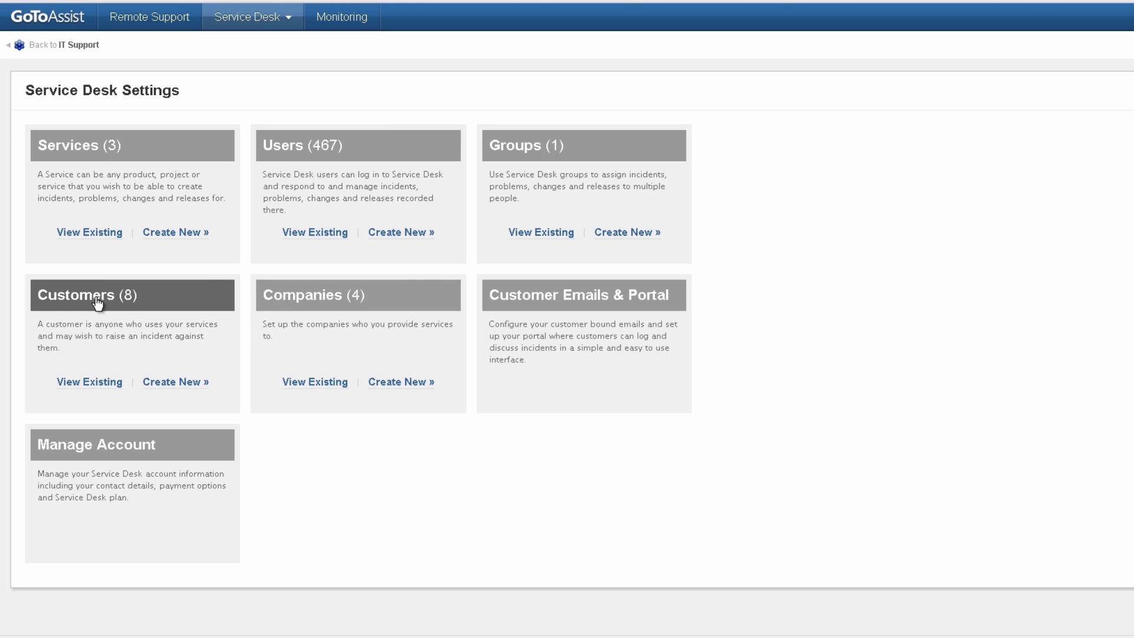
pyautogui.click(95, 300)
pyautogui.click(118, 243)
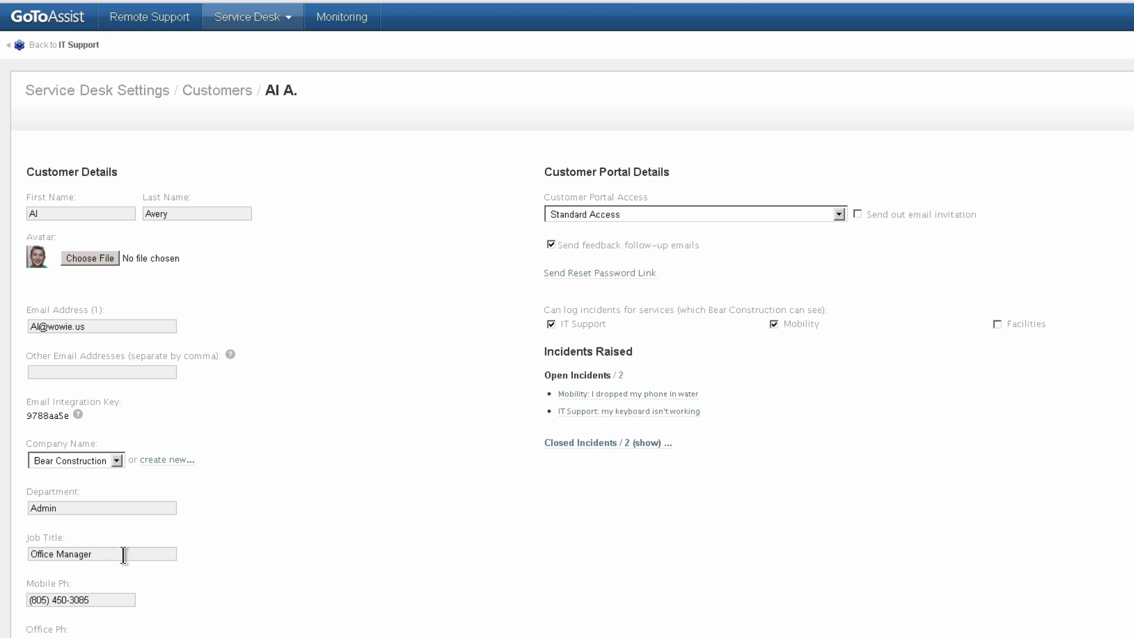
pyautogui.click(647, 219)
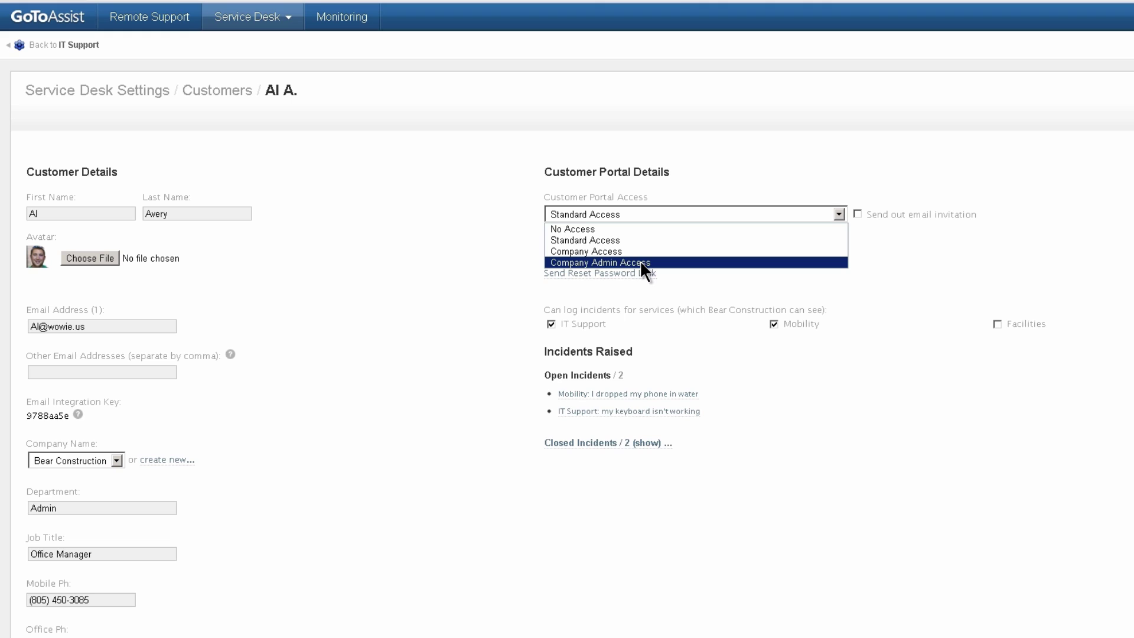
pyautogui.click(592, 339)
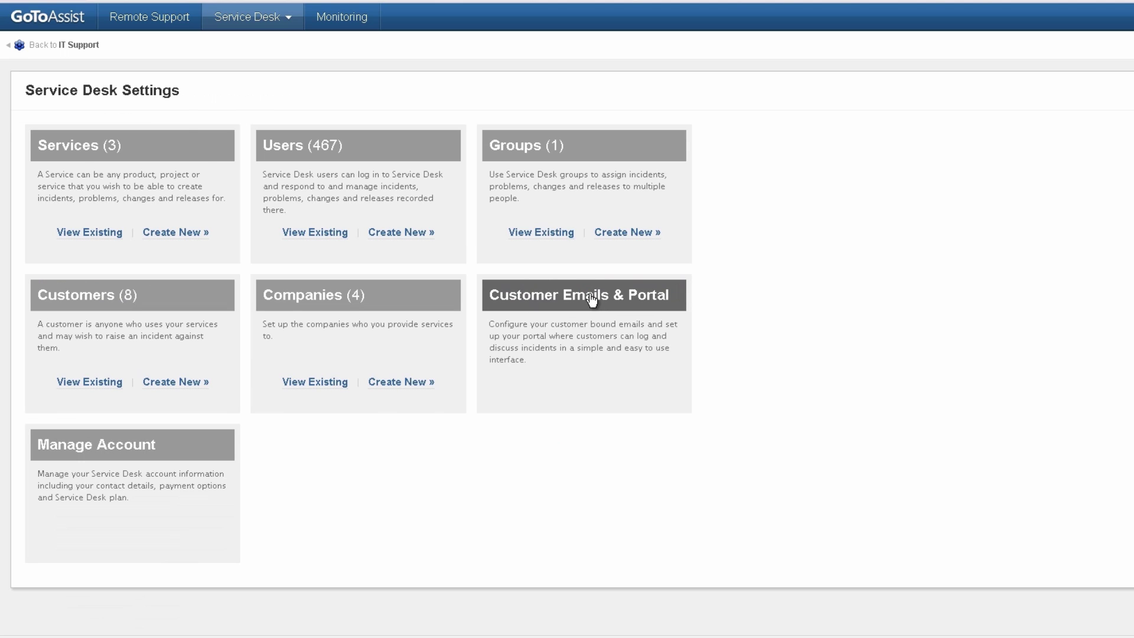
# Step: Review Customer Emails & Portal: Auto-Response, Feedback Emails, Unknown Customers, Portal Settings and Portal Branding
pyautogui.click(592, 301)
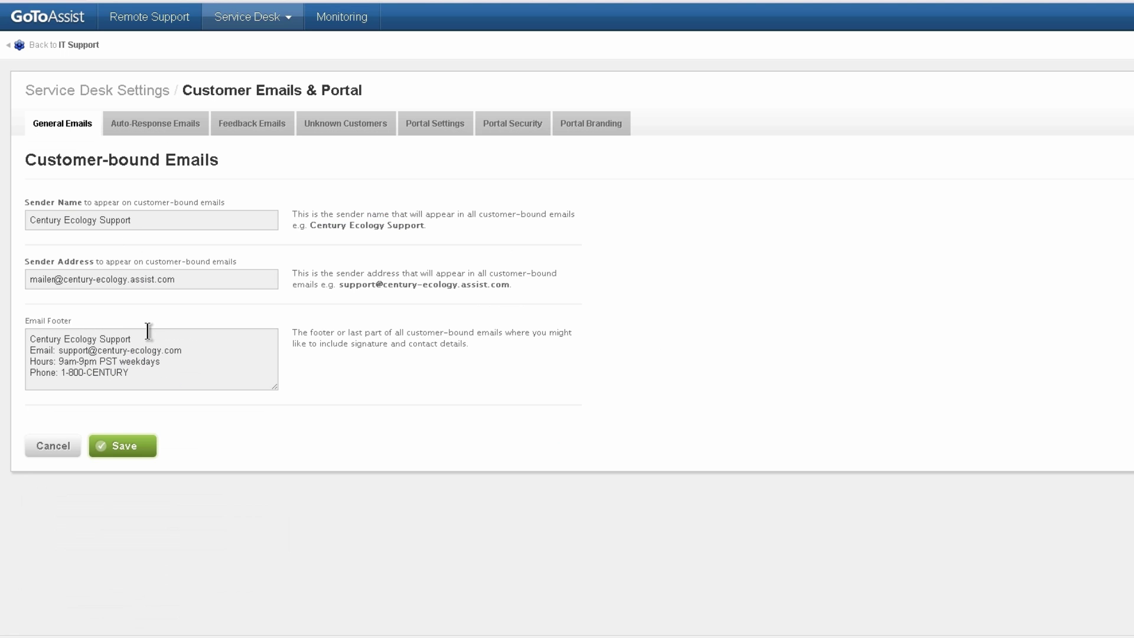
pyautogui.click(167, 129)
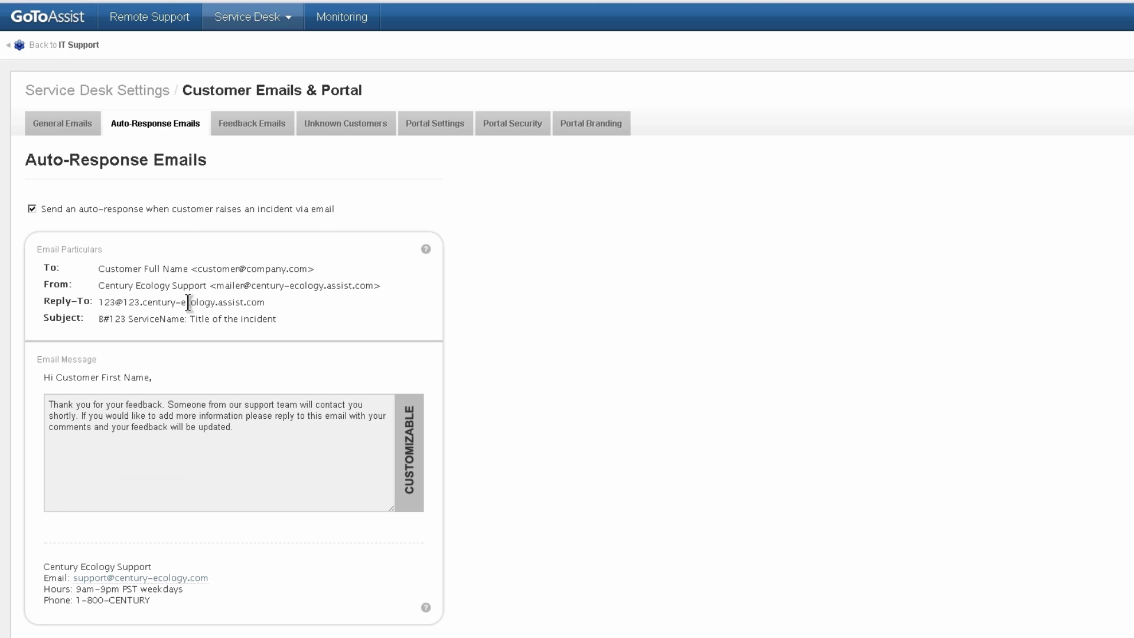
pyautogui.click(260, 127)
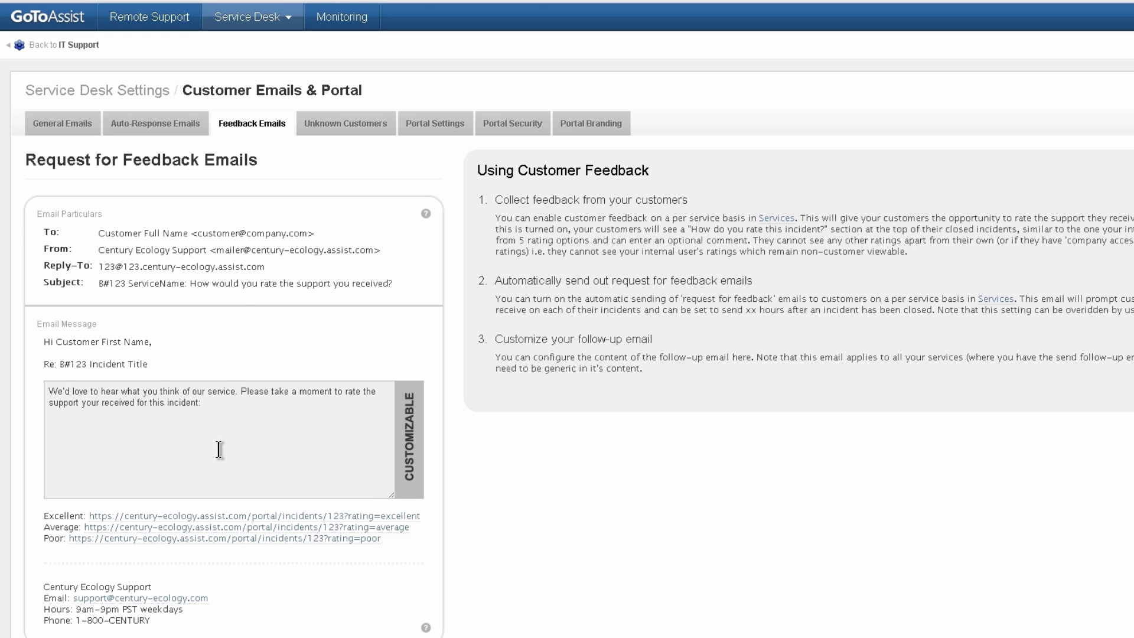
pyautogui.click(374, 131)
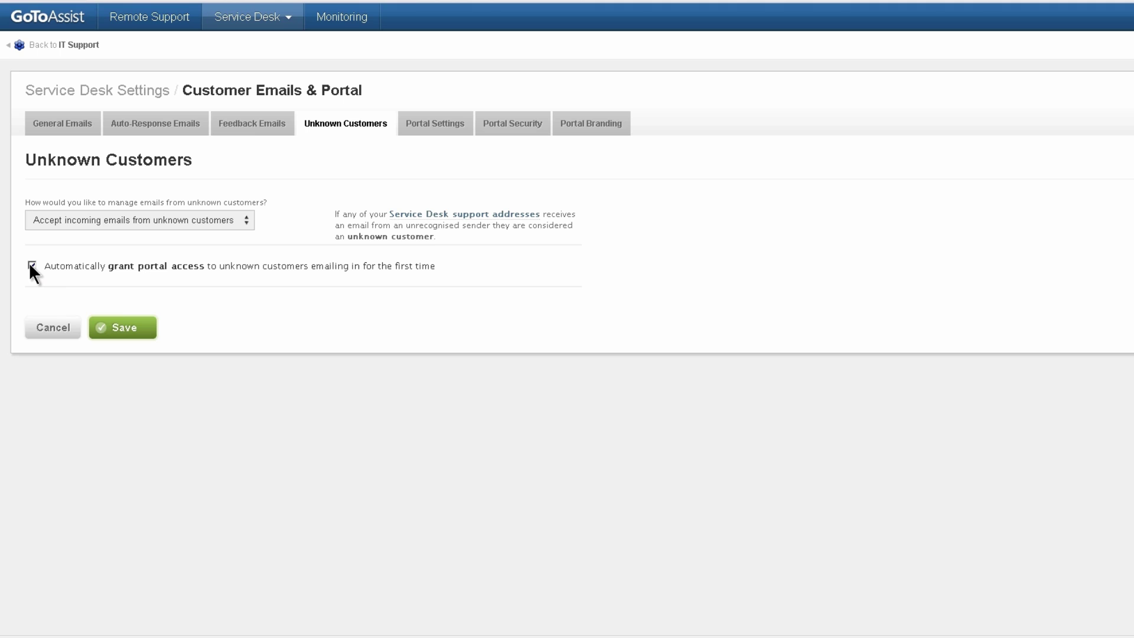
pyautogui.click(122, 337)
pyautogui.click(443, 125)
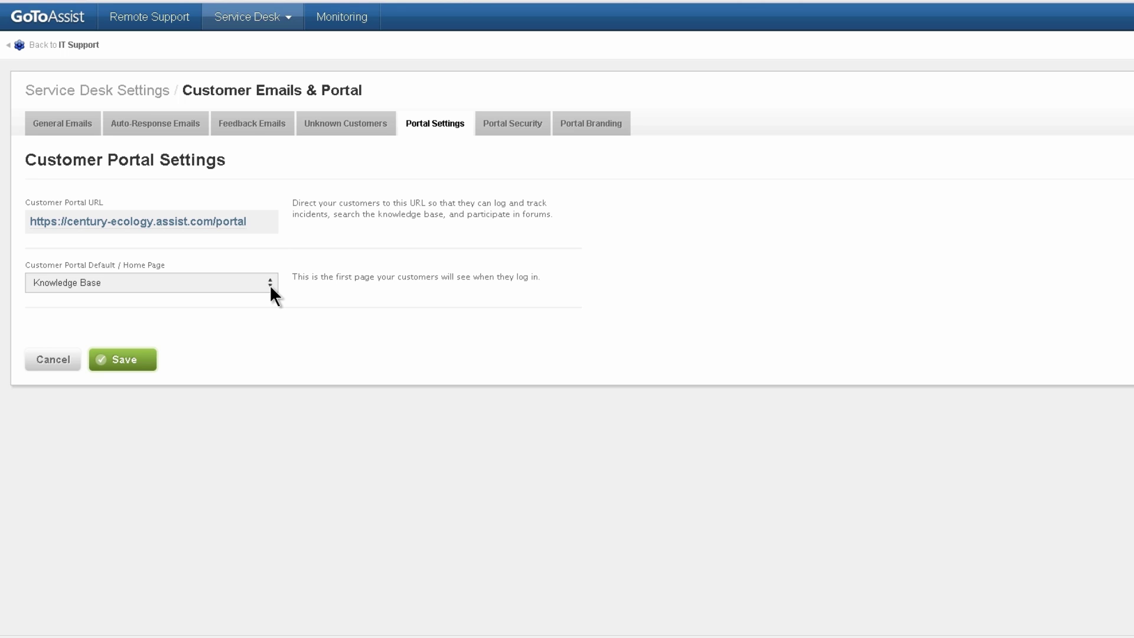
pyautogui.click(576, 123)
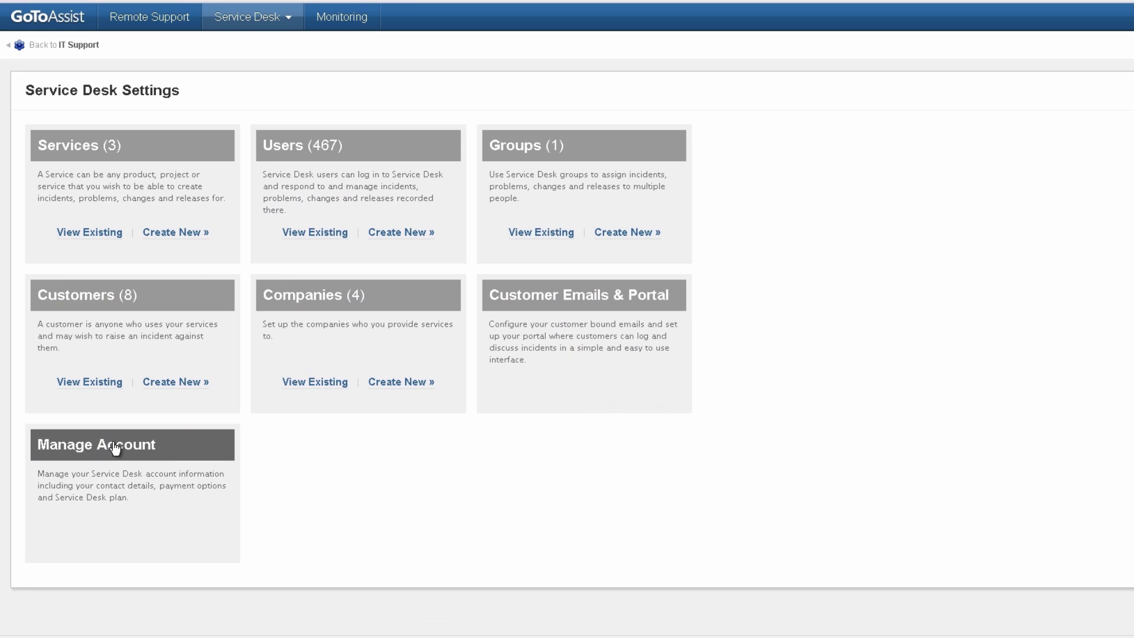
# Step: Check the account's non-working days (29 Nov, 25 Dec, 01 Jan), then return to IT Support
pyautogui.click(115, 449)
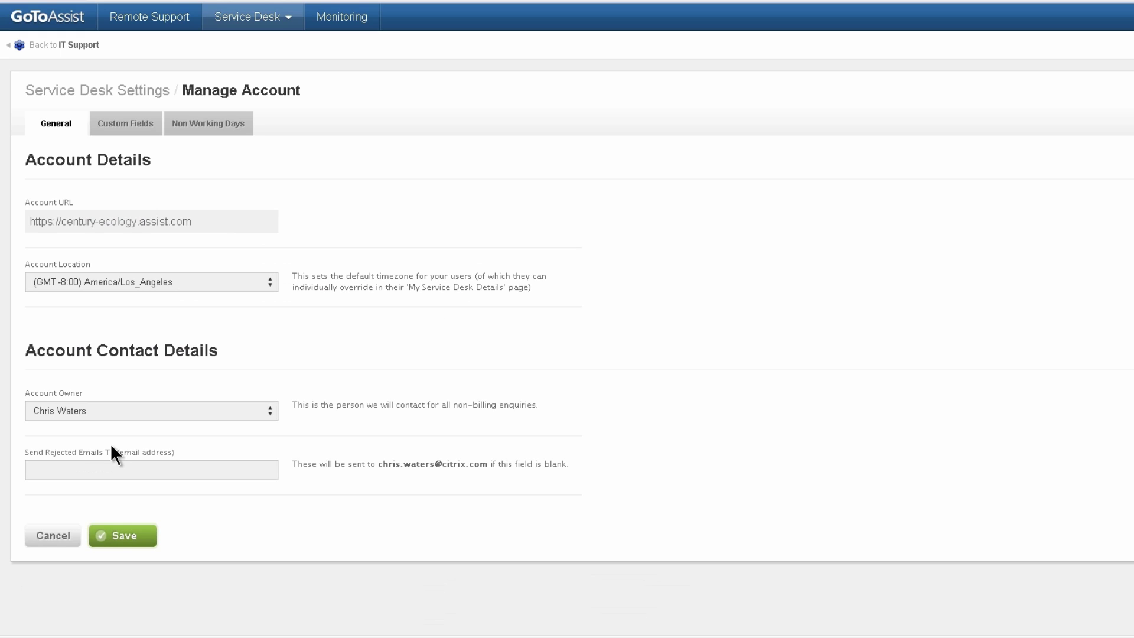
pyautogui.click(217, 124)
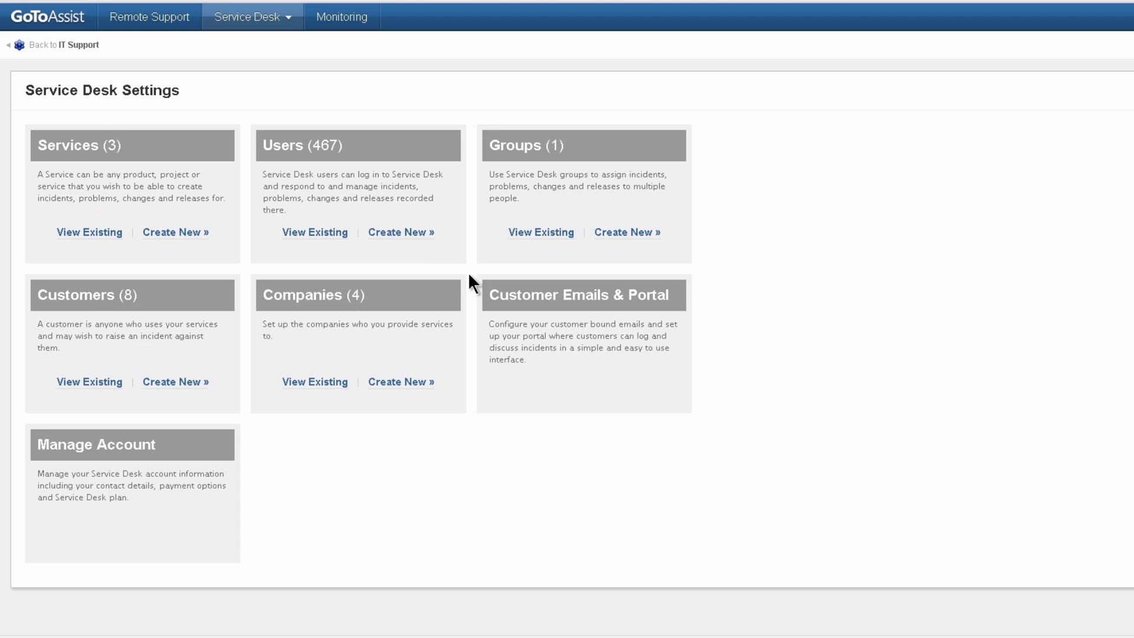
pyautogui.click(51, 47)
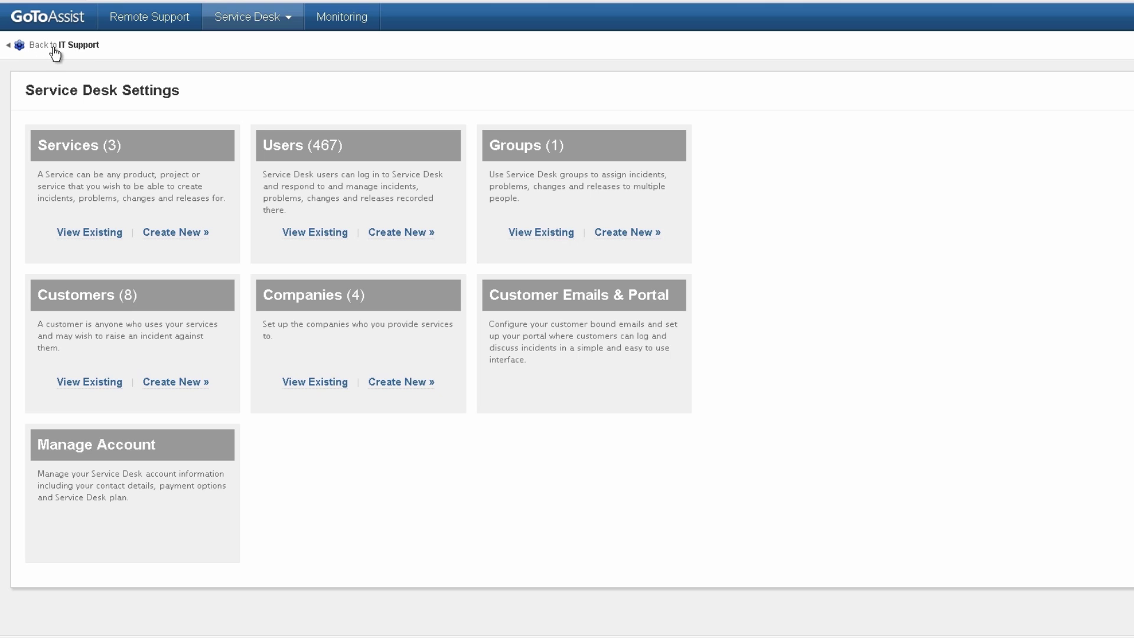